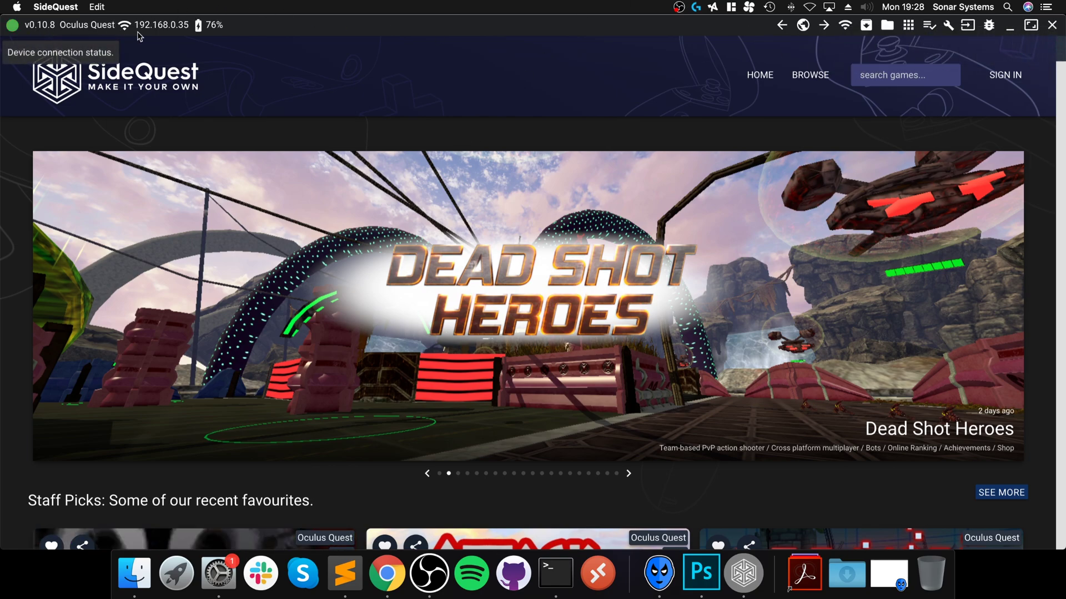
Search for 'pavlov', install the latest Pavlov: Shack, and check its download tasks.
click(905, 75)
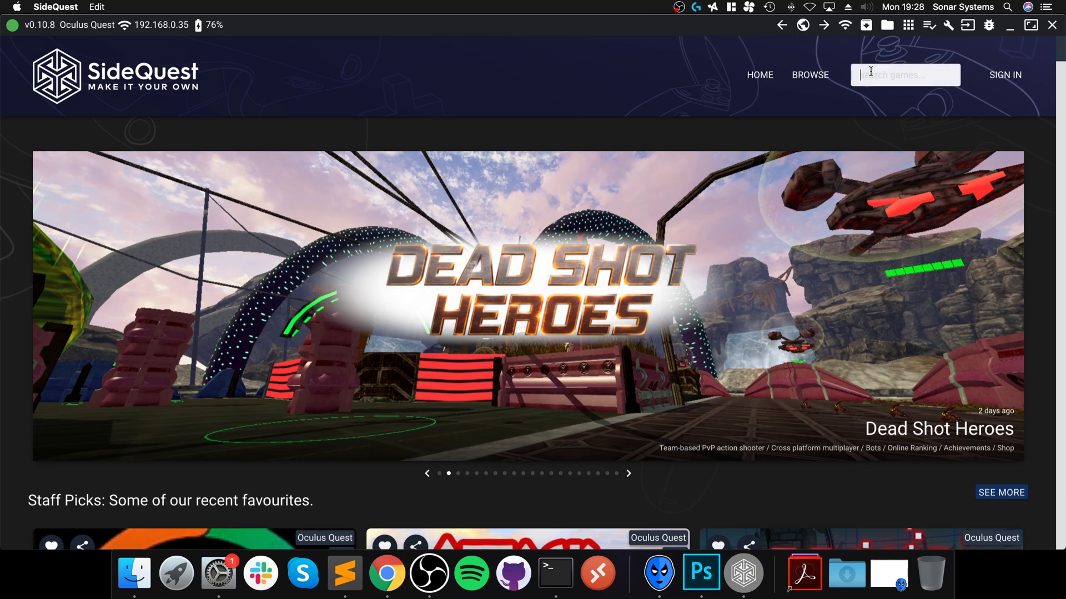
text(pavlov)
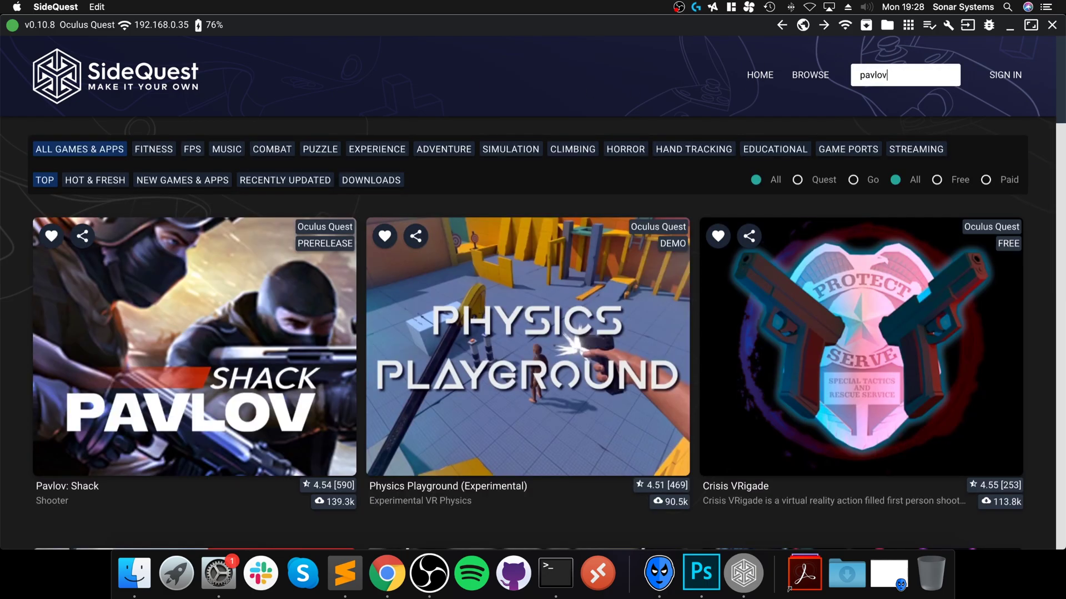
click(326, 394)
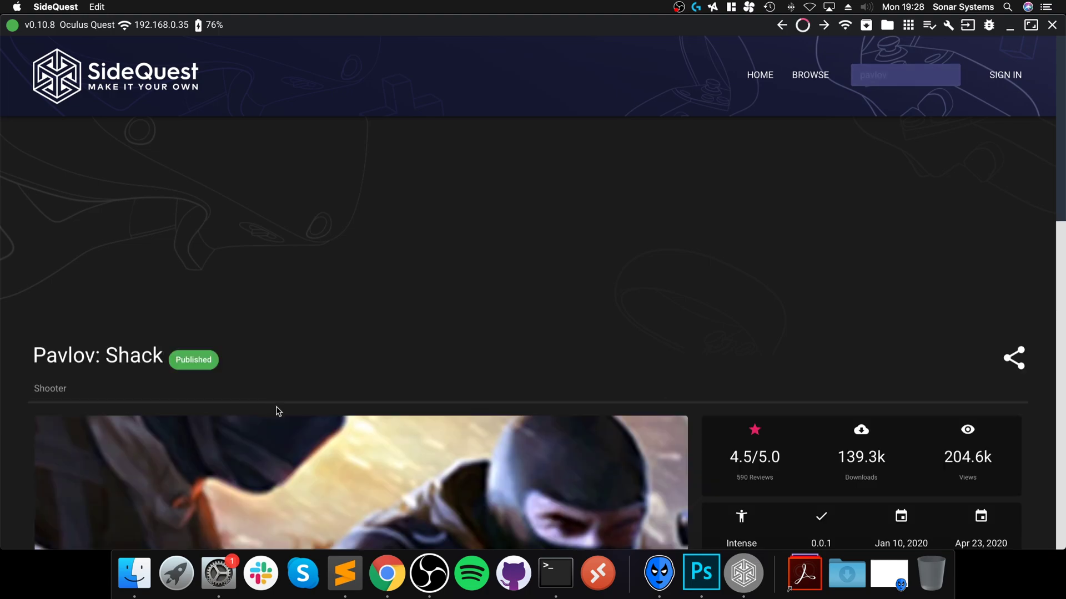
scroll(326, 400, down, 10)
scroll(327, 412, up, 5)
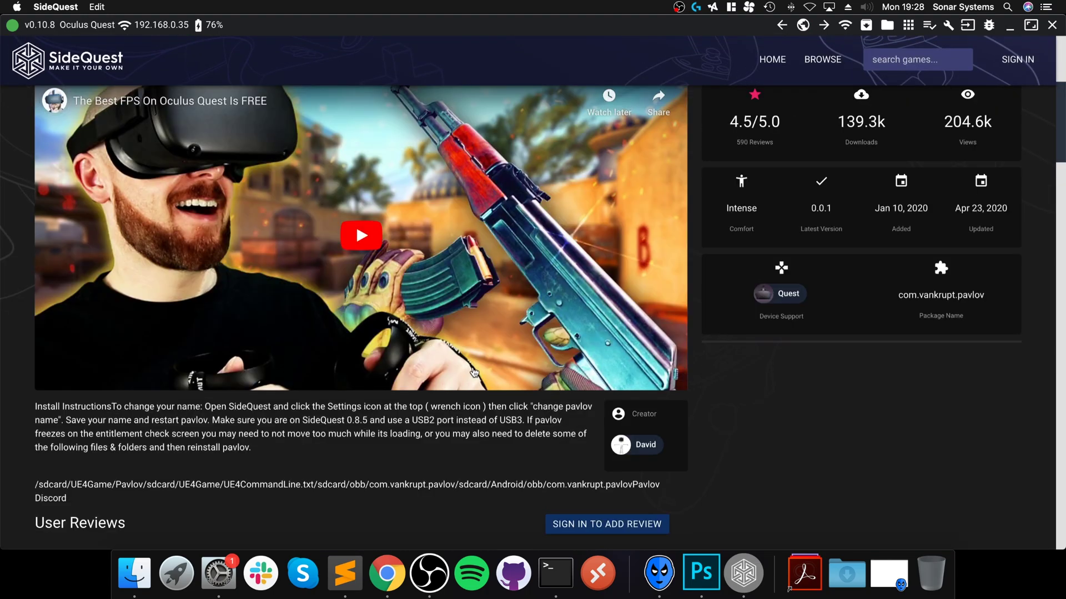
scroll(499, 333, up, 5)
click(982, 170)
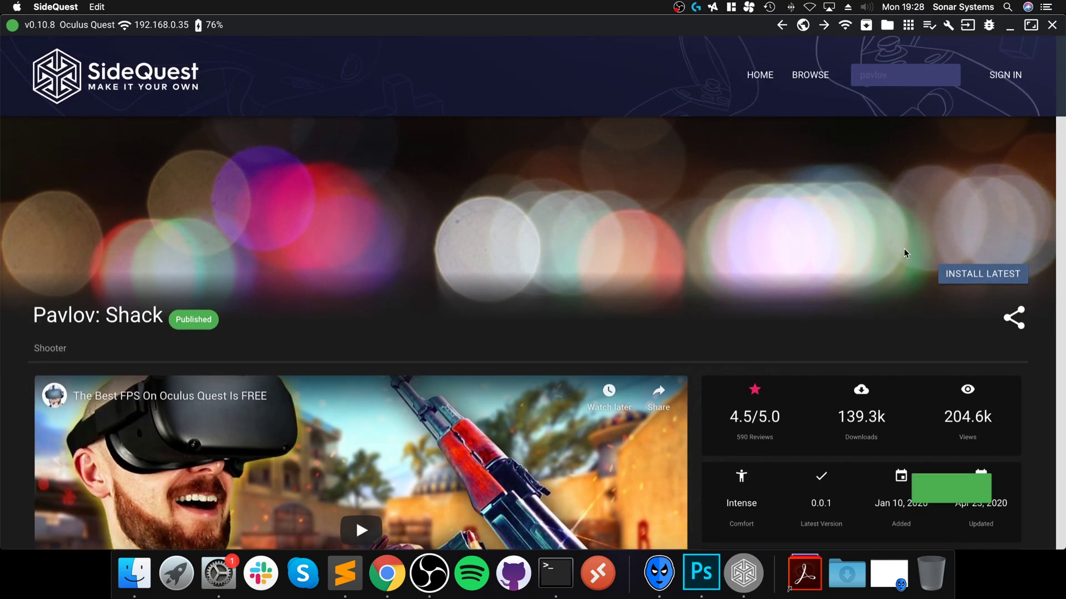
click(927, 25)
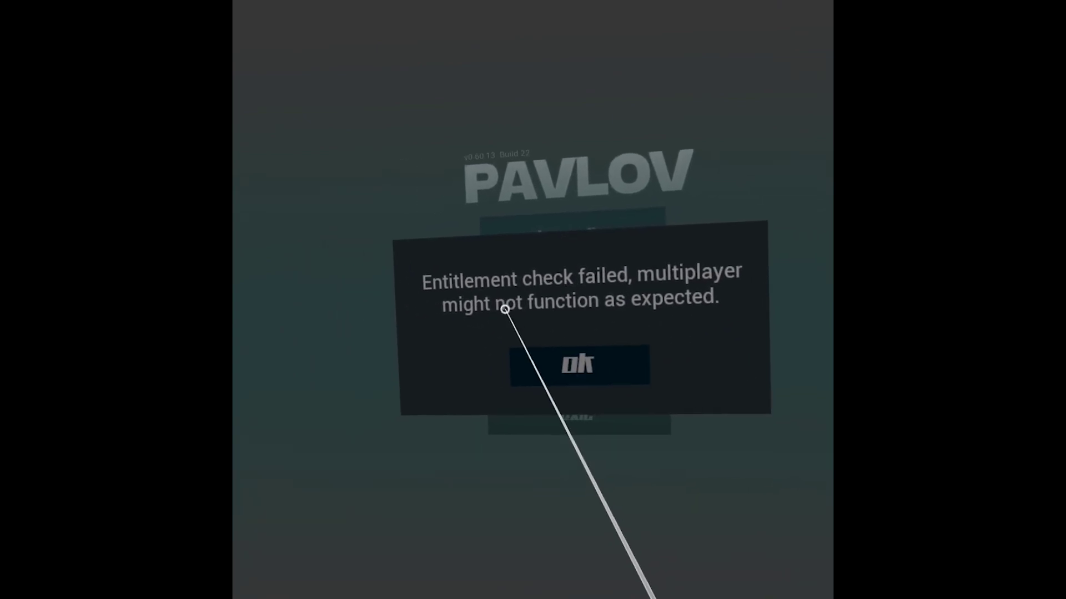
Acknowledge the entitlement warning, then browse the general, player and input settings before closing them.
click(588, 328)
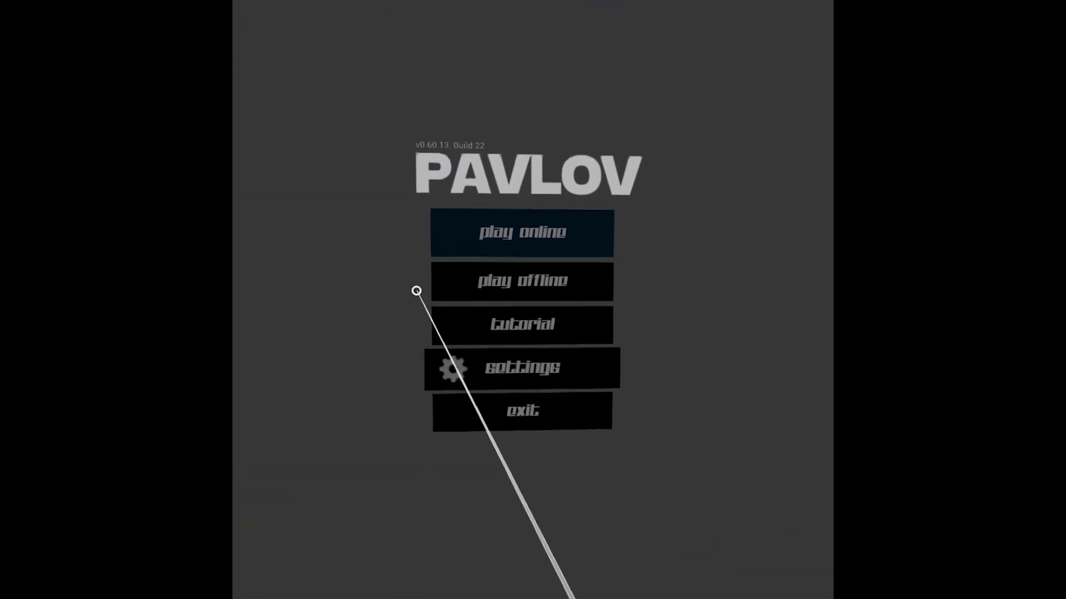
click(534, 328)
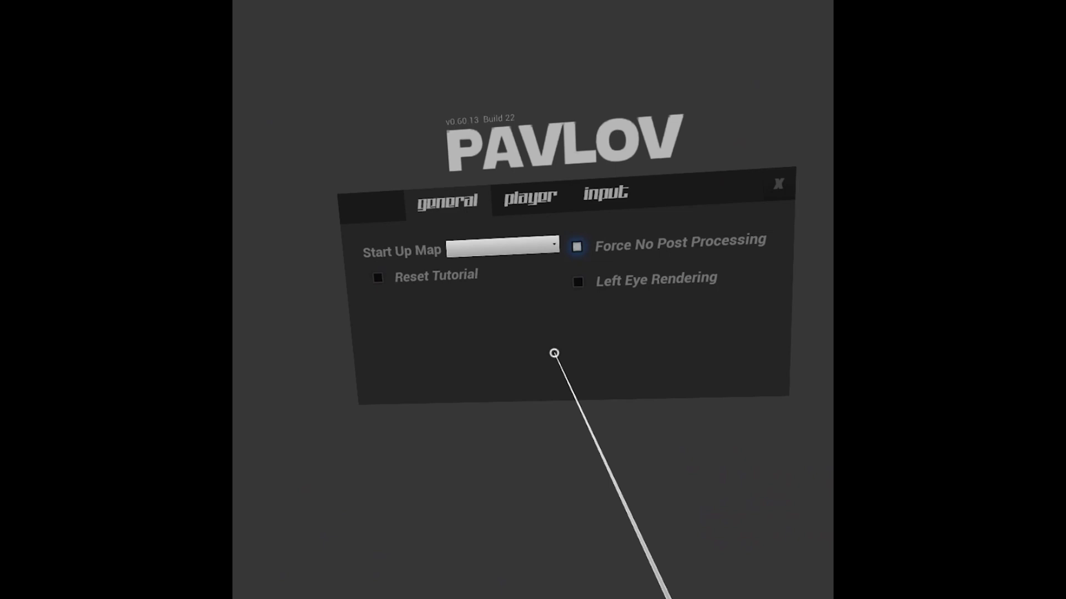
click(522, 242)
click(594, 239)
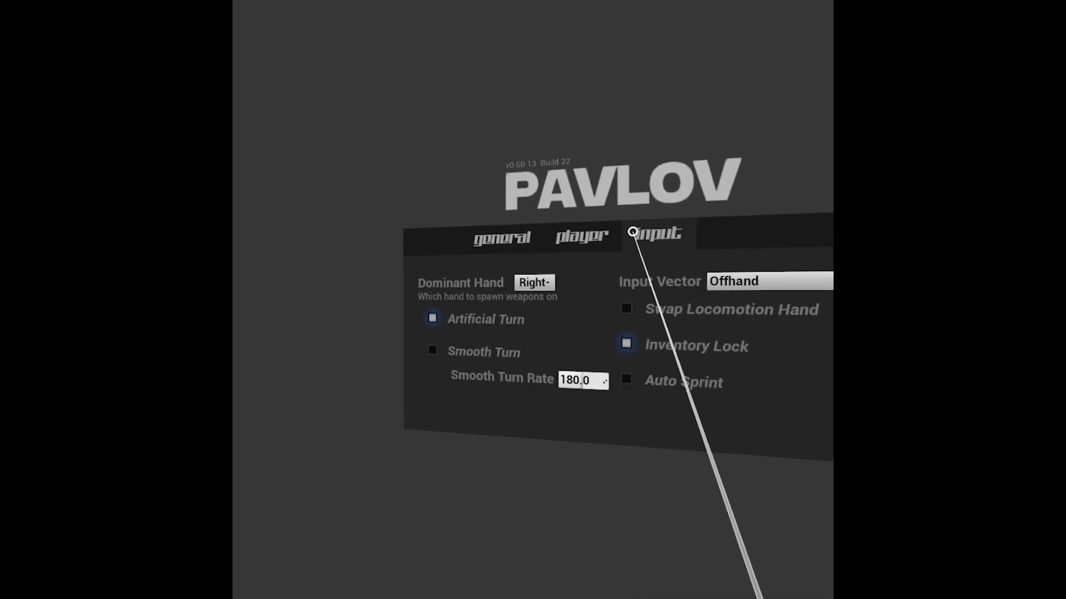
click(523, 242)
click(538, 232)
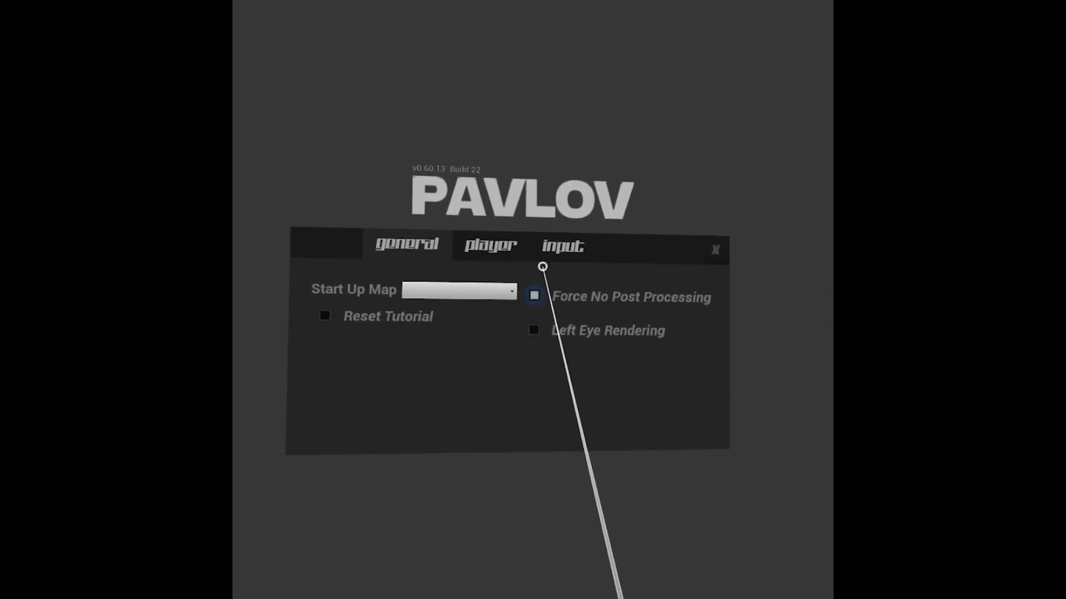
click(578, 269)
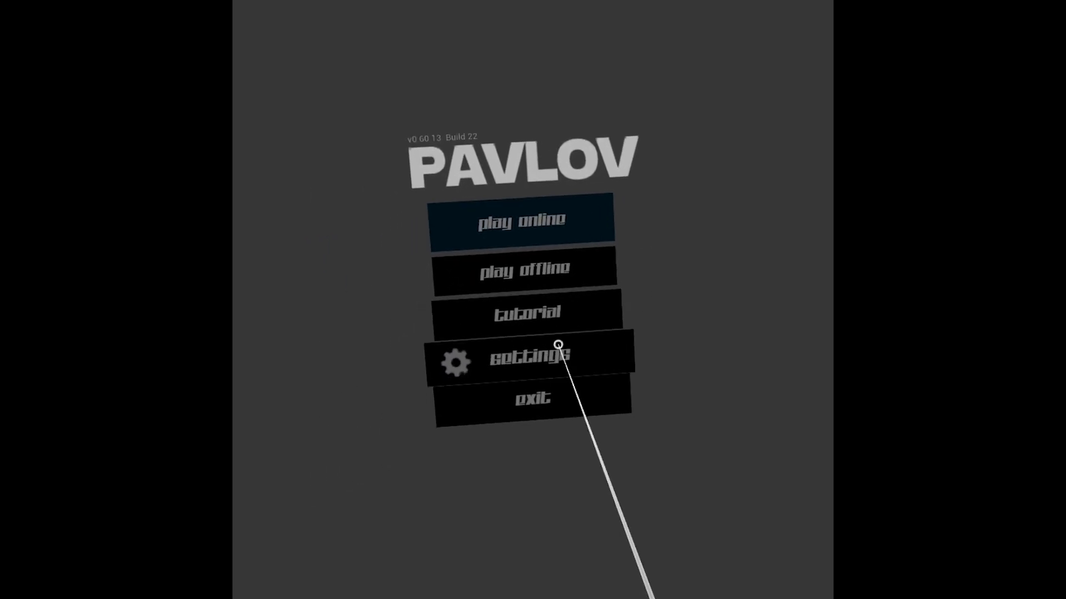